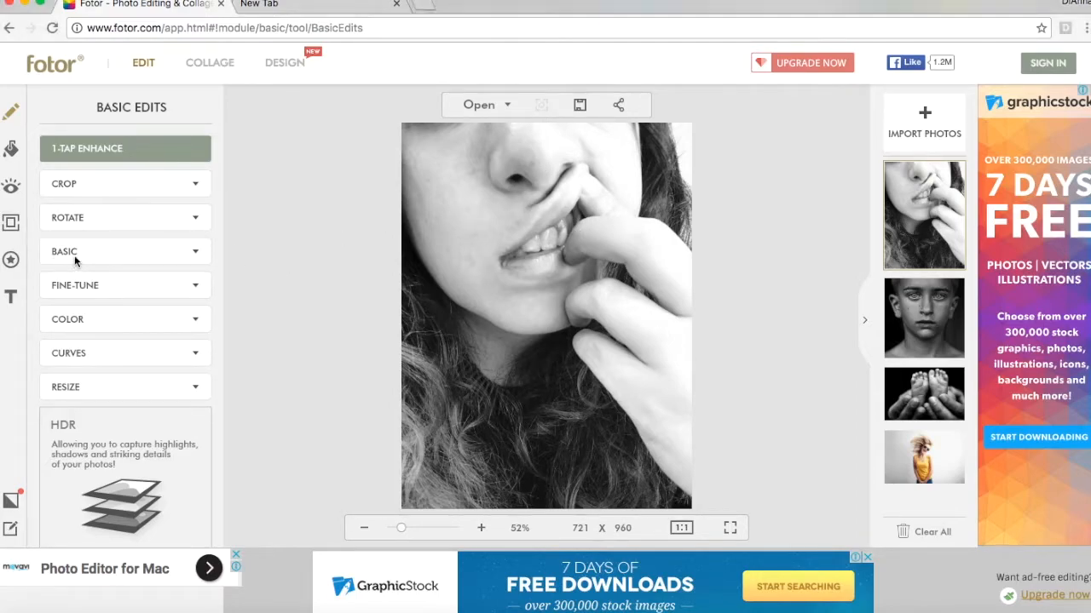
# - Set the face photo's brightness to -20 and its contrast to 27
pyautogui.click(175, 265)
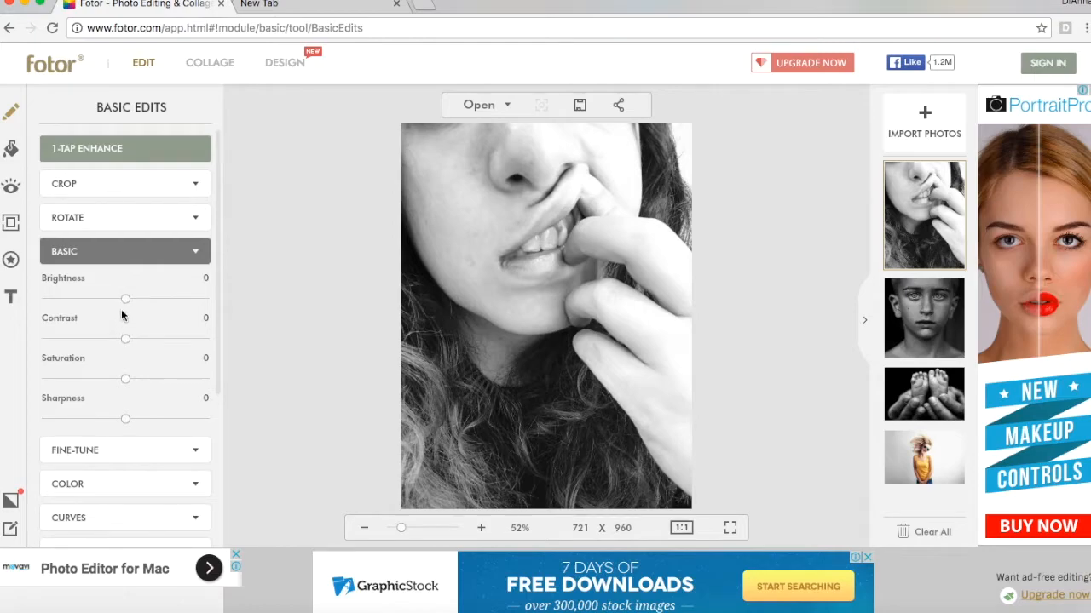
pyautogui.moveTo(125, 305)
pyautogui.mouseDown()
pyautogui.moveTo(168, 304)
pyautogui.moveTo(100, 303)
pyautogui.moveTo(155, 310)
pyautogui.moveTo(110, 311)
pyautogui.mouseUp()
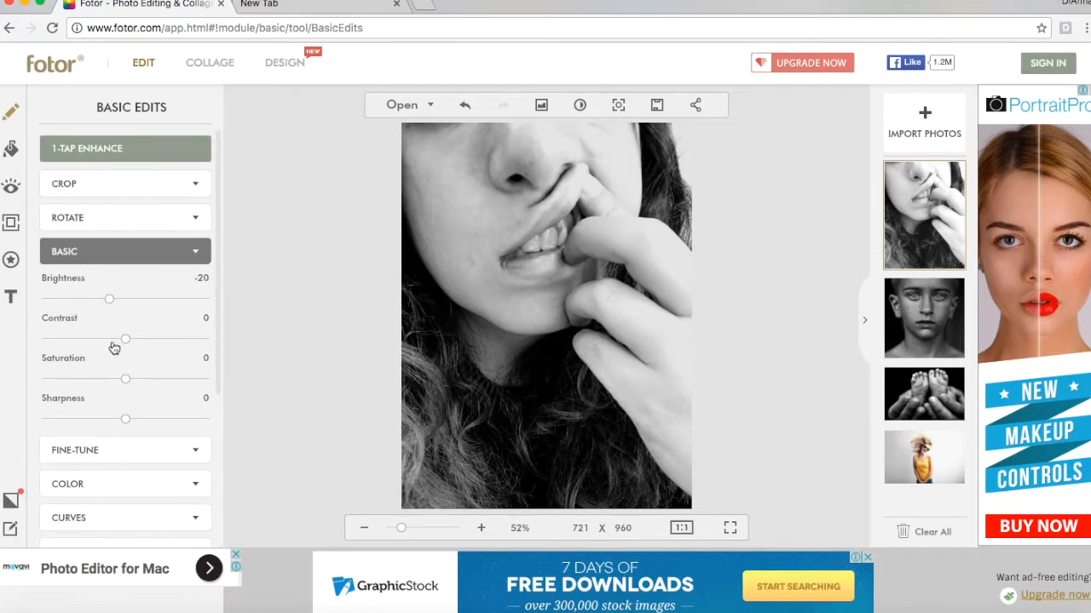
pyautogui.moveTo(125, 338); pyautogui.dragTo(212, 356)
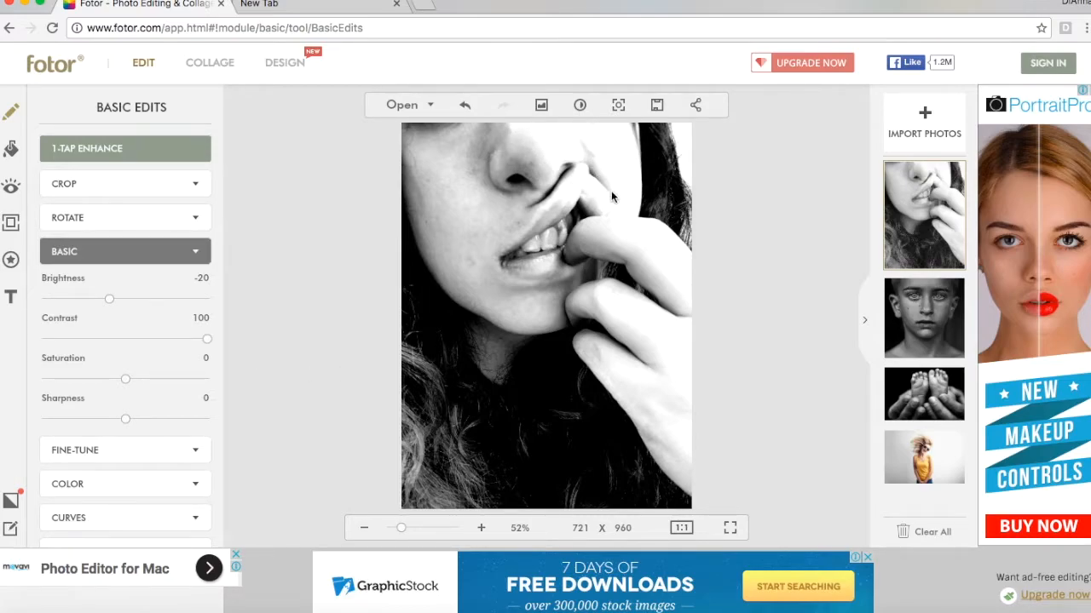
pyautogui.moveTo(206, 339); pyautogui.dragTo(201, 339)
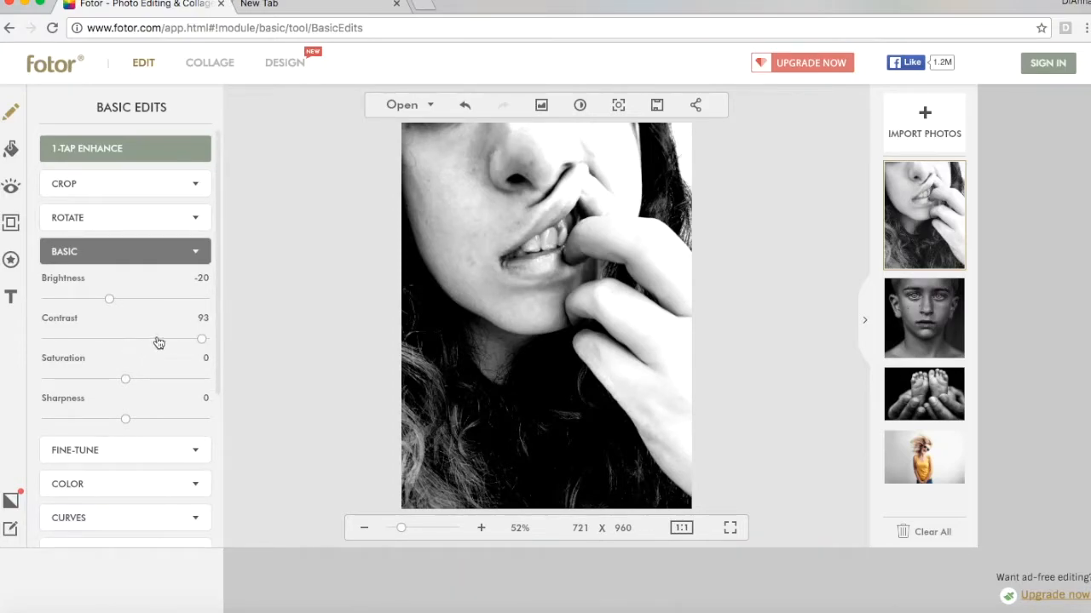
pyautogui.moveTo(202, 339); pyautogui.dragTo(147, 342)
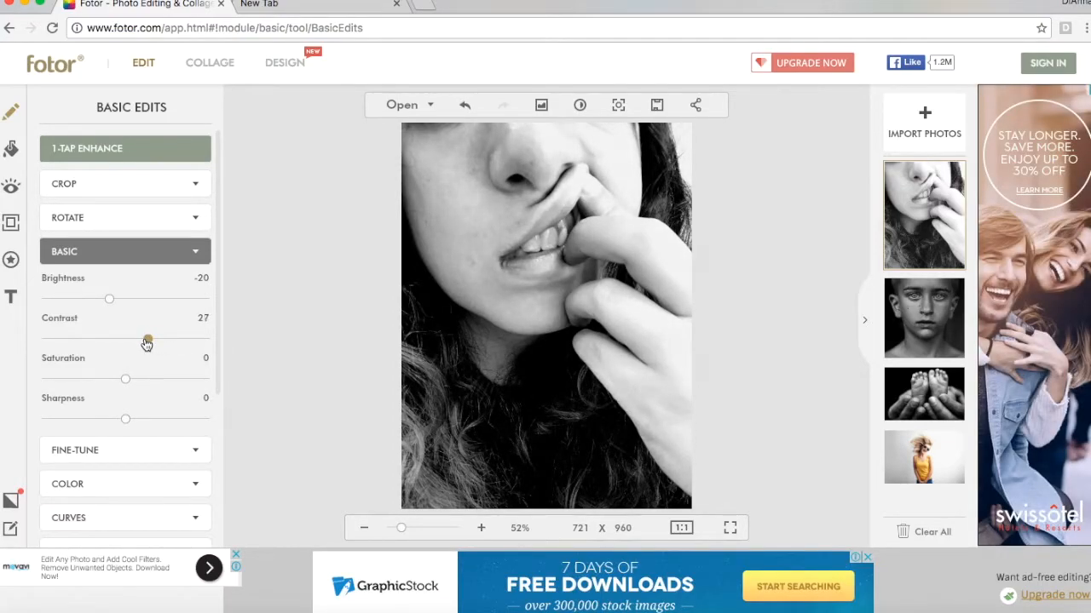
pyautogui.moveTo(146, 342); pyautogui.dragTo(147, 341)
# - Crop the face photo freeform to 335 × 326 pixels around the mouth, chin and fingers
pyautogui.click(90, 185)
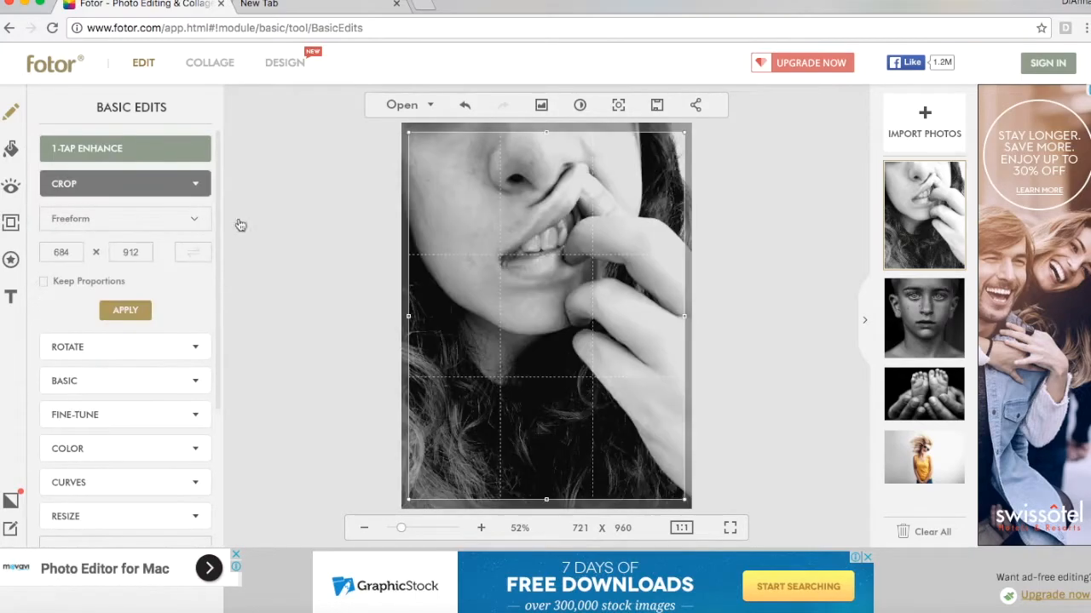
pyautogui.moveTo(417, 145); pyautogui.dragTo(549, 369)
pyautogui.moveTo(587, 415); pyautogui.dragTo(496, 224)
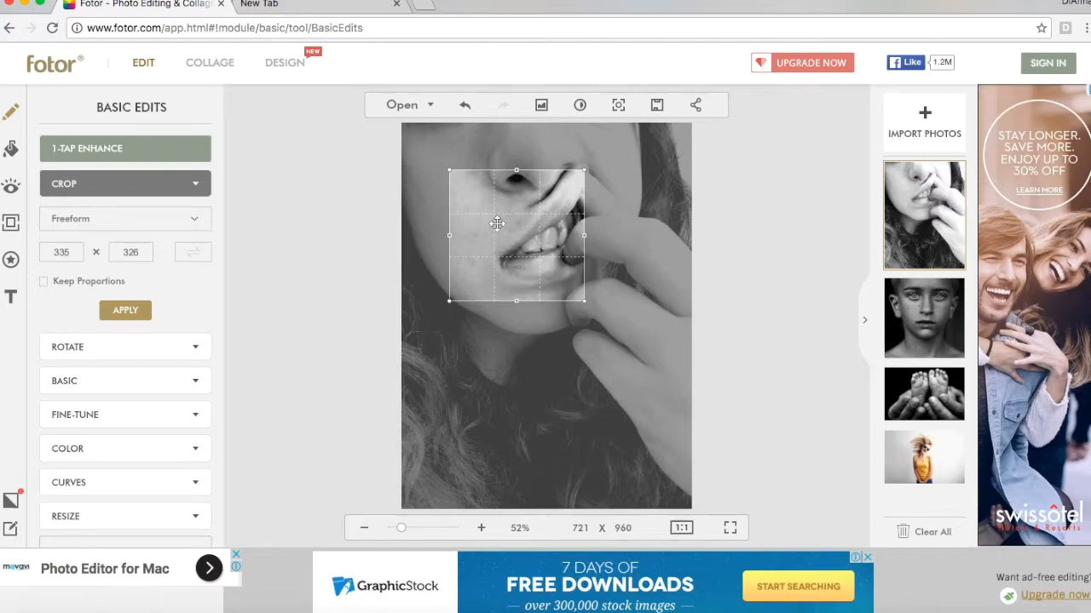
pyautogui.moveTo(497, 223); pyautogui.dragTo(554, 277)
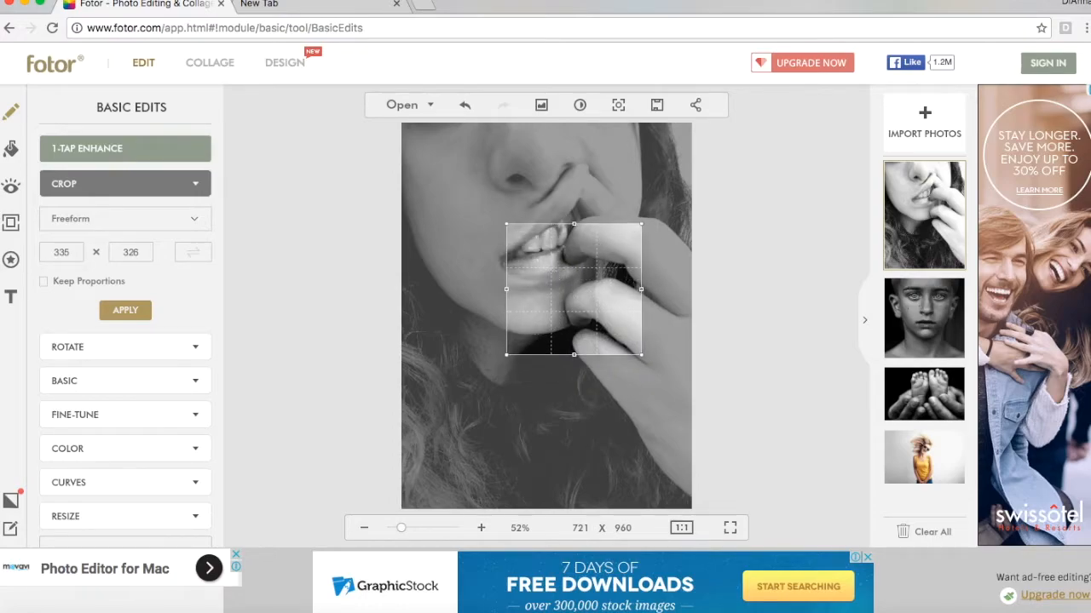
pyautogui.click(114, 309)
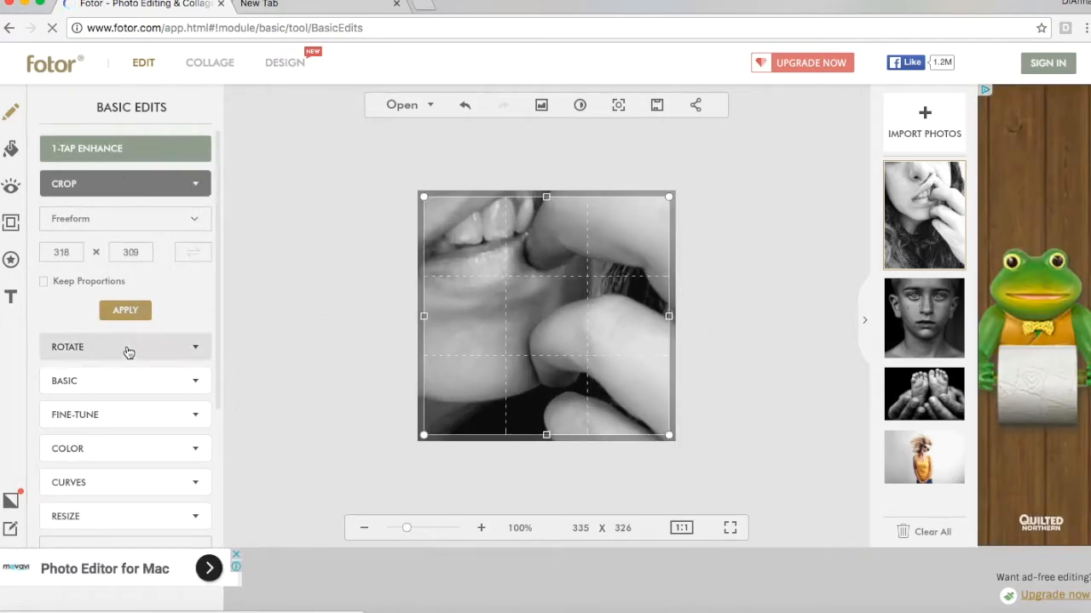
# - Set the cropped mouth photo's highlights to 22
pyautogui.click(126, 346)
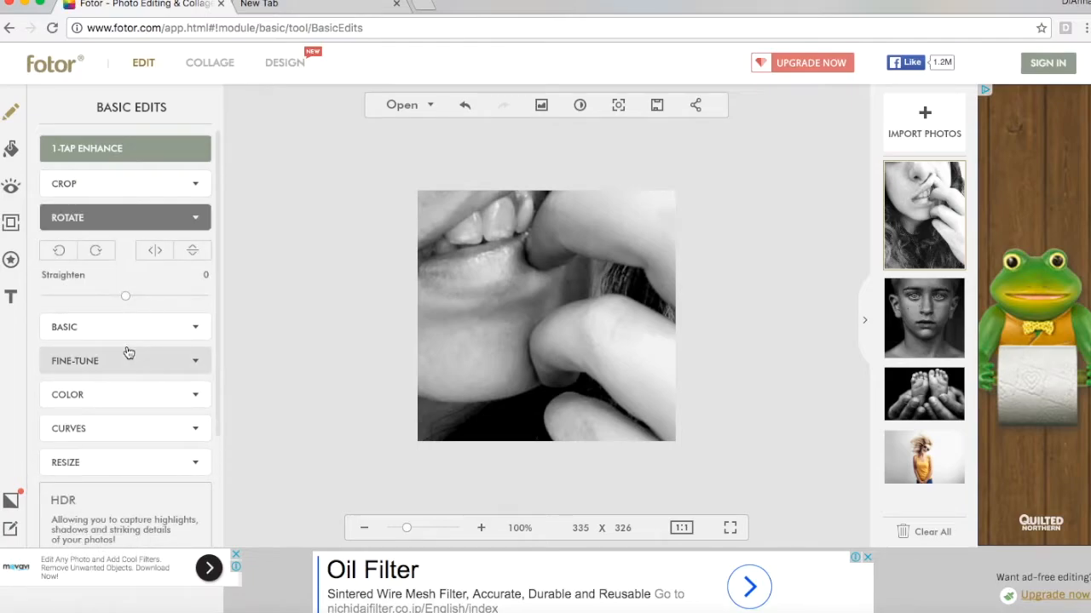
pyautogui.click(98, 363)
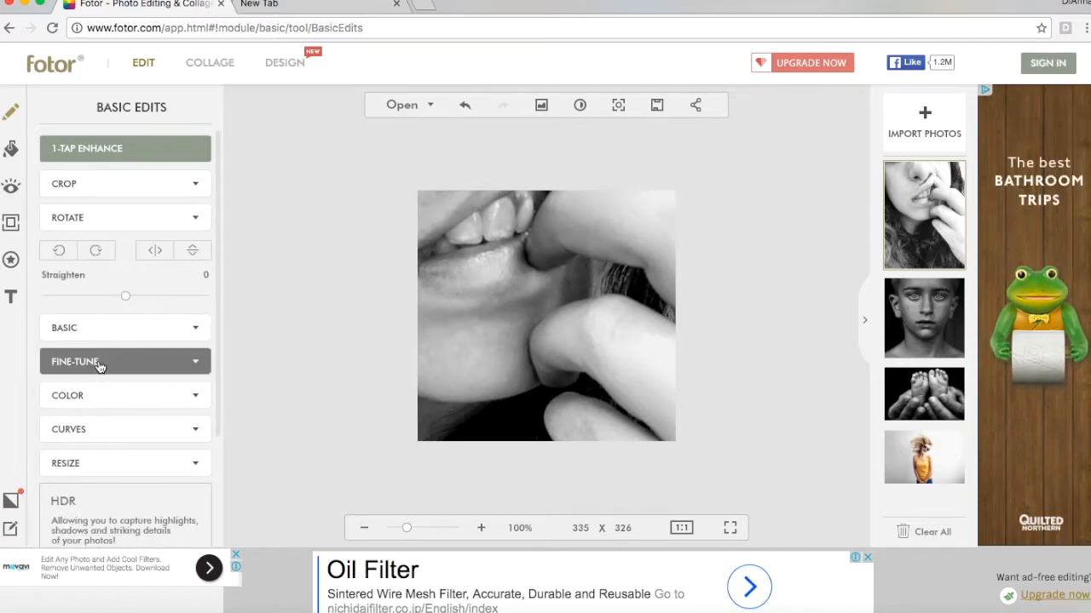
pyautogui.moveTo(46, 376); pyautogui.dragTo(82, 378)
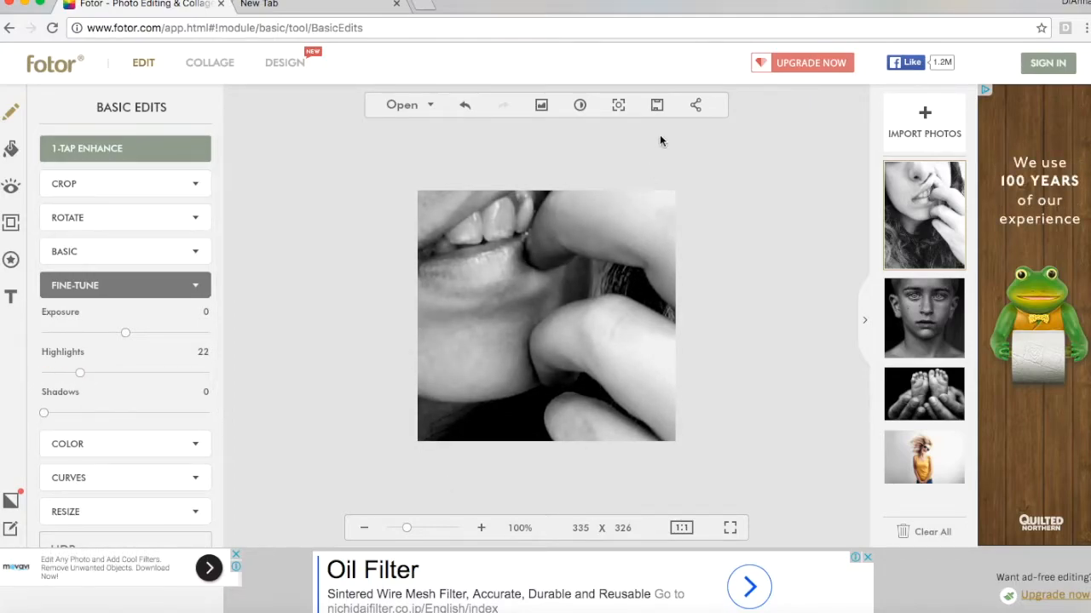
# - Save the edited mouth photo to the Desktop as a high-quality JPG and dismiss the closing advertisement
pyautogui.click(656, 105)
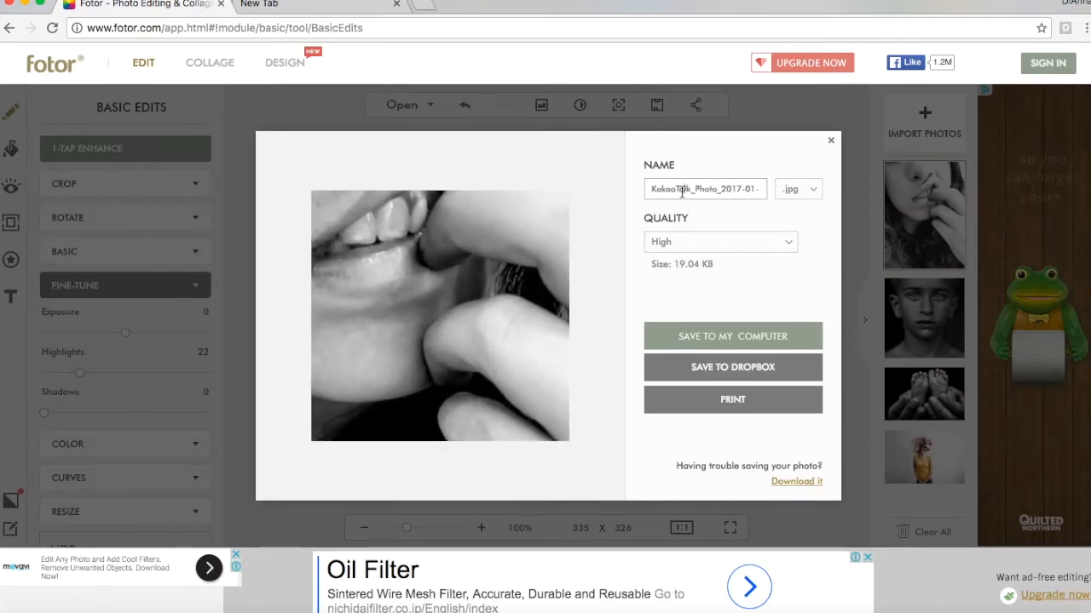
pyautogui.click(713, 334)
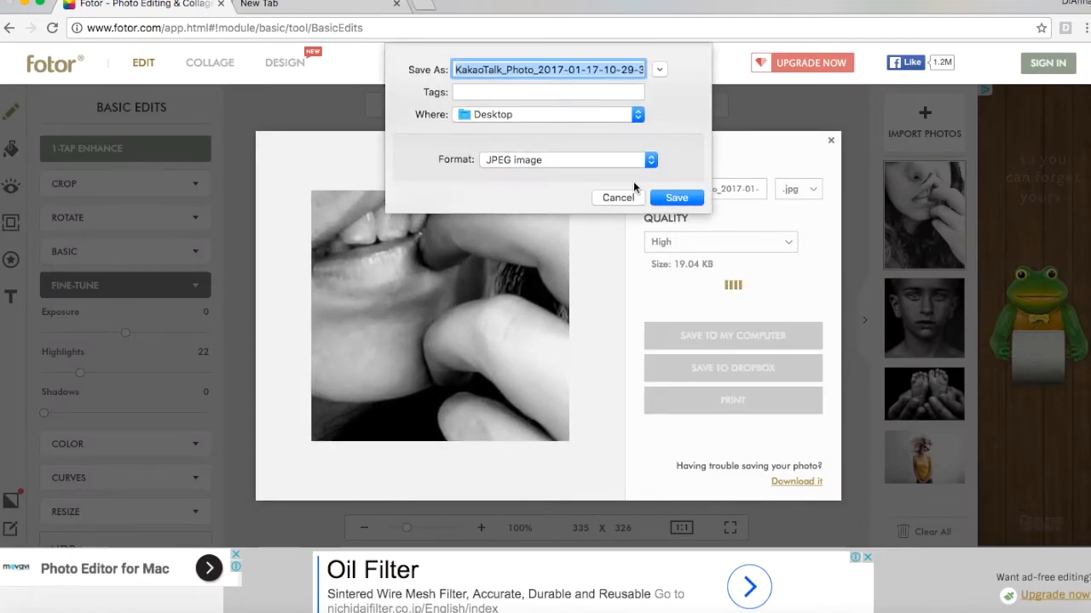
pyautogui.click(676, 196)
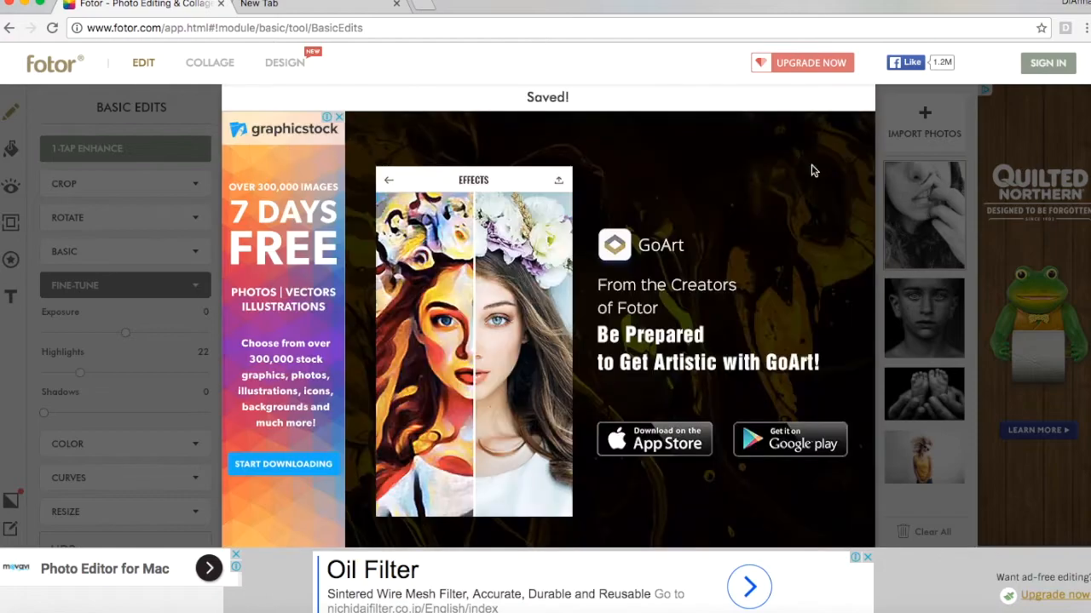
pyautogui.click(860, 100)
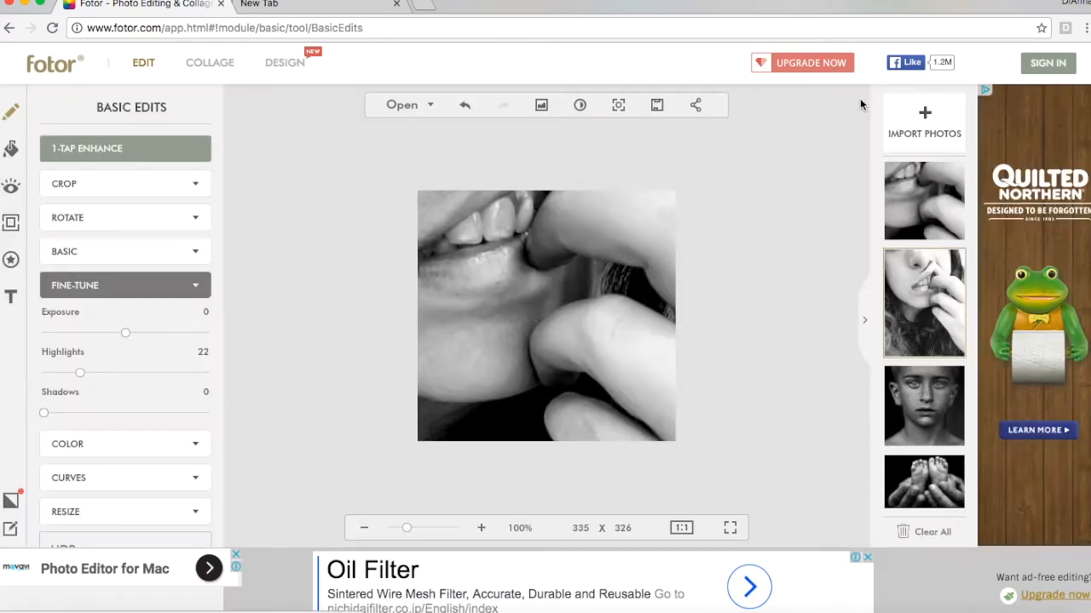
# - Open the boy's portrait, crop it freeform to 218 × 189 pixels around one eye, and open the color adjustments
pyautogui.click(924, 402)
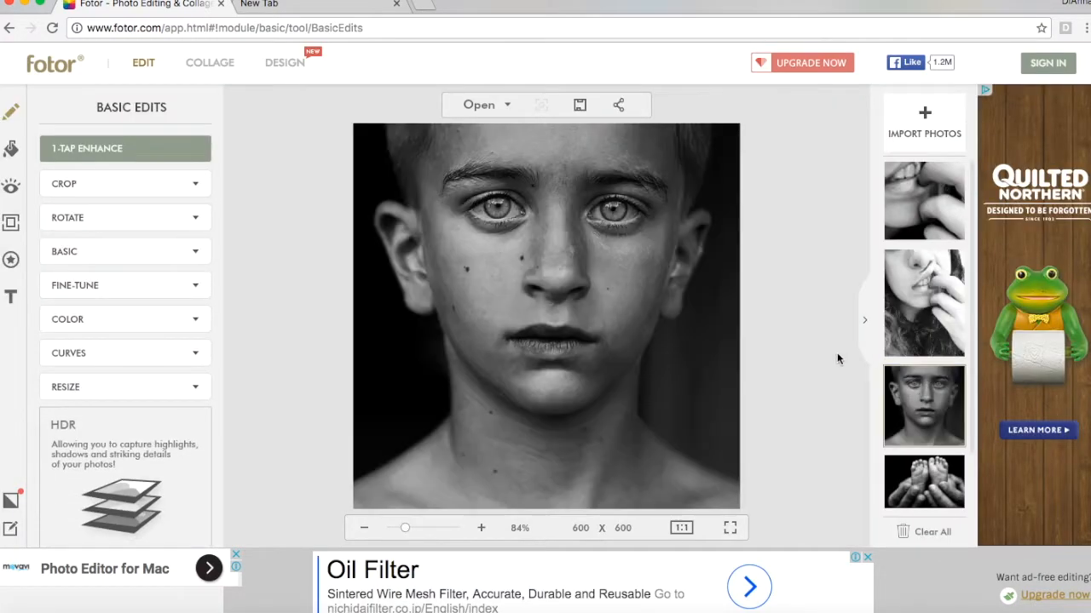
pyautogui.click(82, 195)
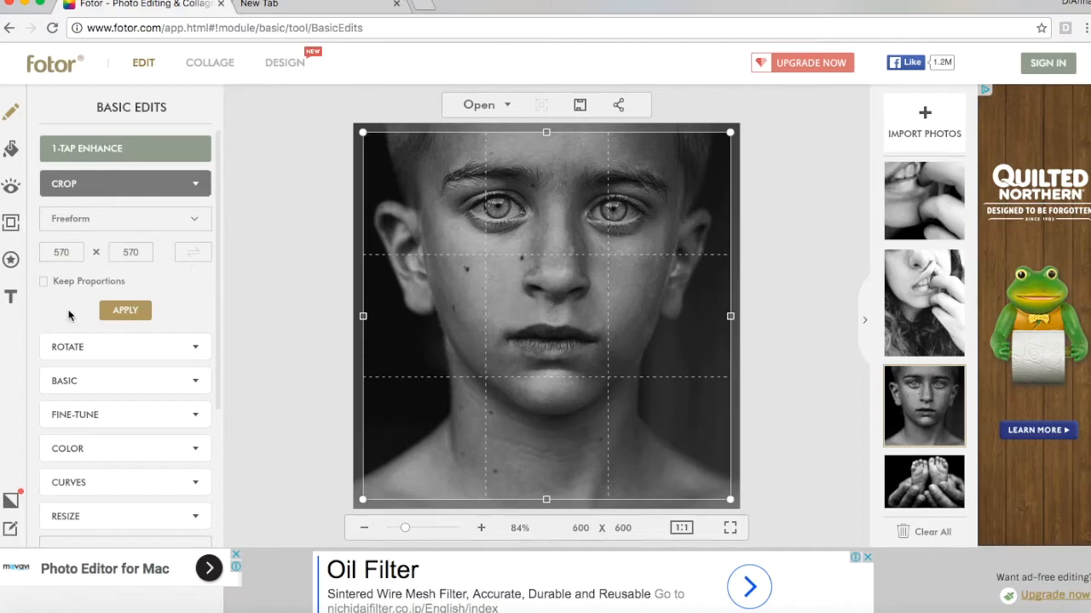
pyautogui.moveTo(363, 132); pyautogui.dragTo(590, 377)
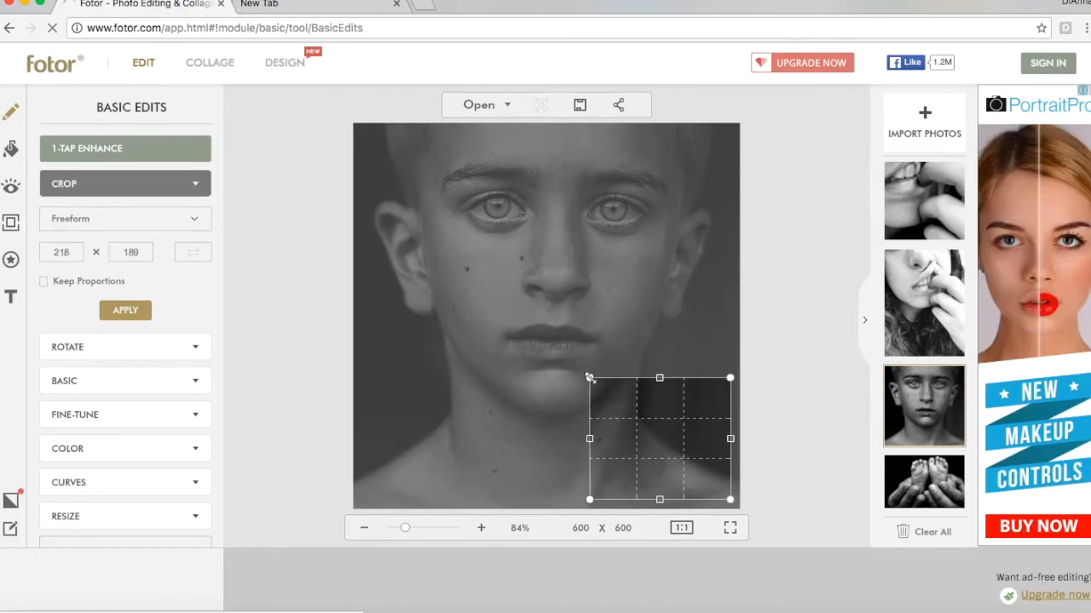
pyautogui.moveTo(604, 425); pyautogui.dragTo(571, 207)
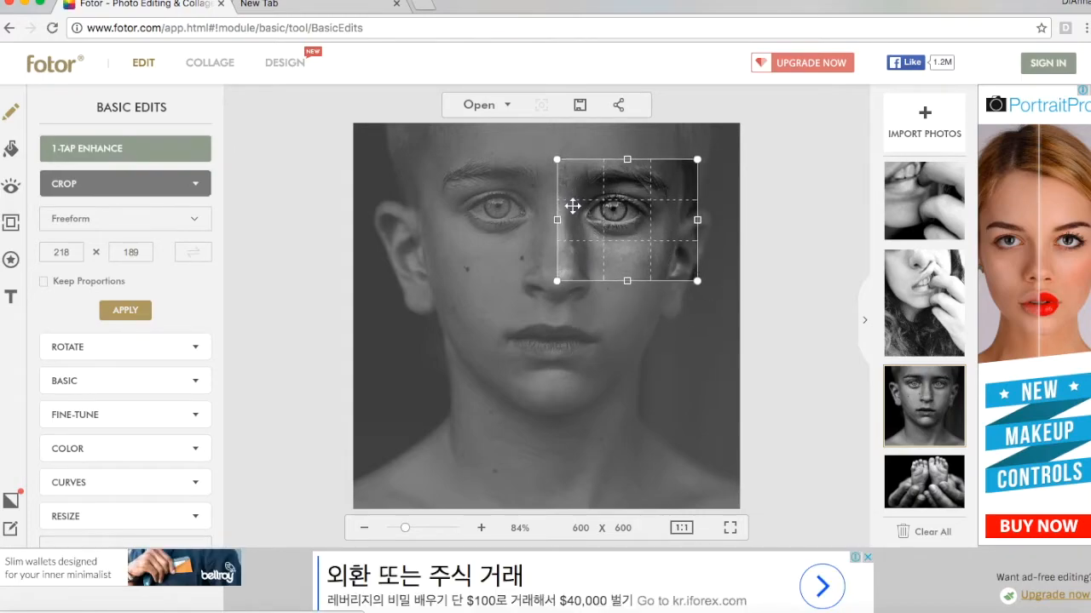
pyautogui.click(124, 311)
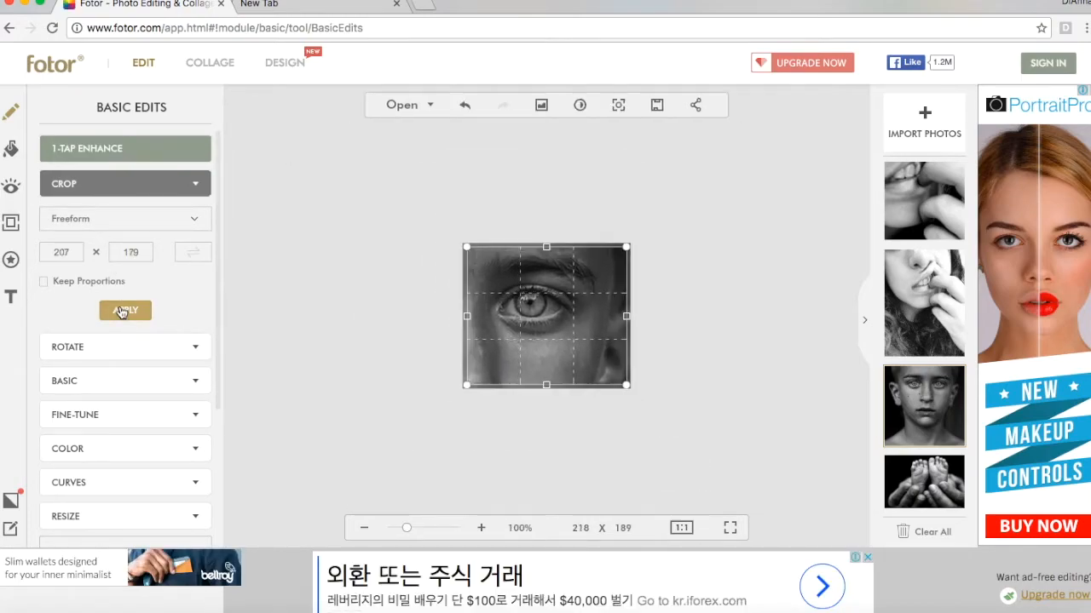
pyautogui.click(150, 447)
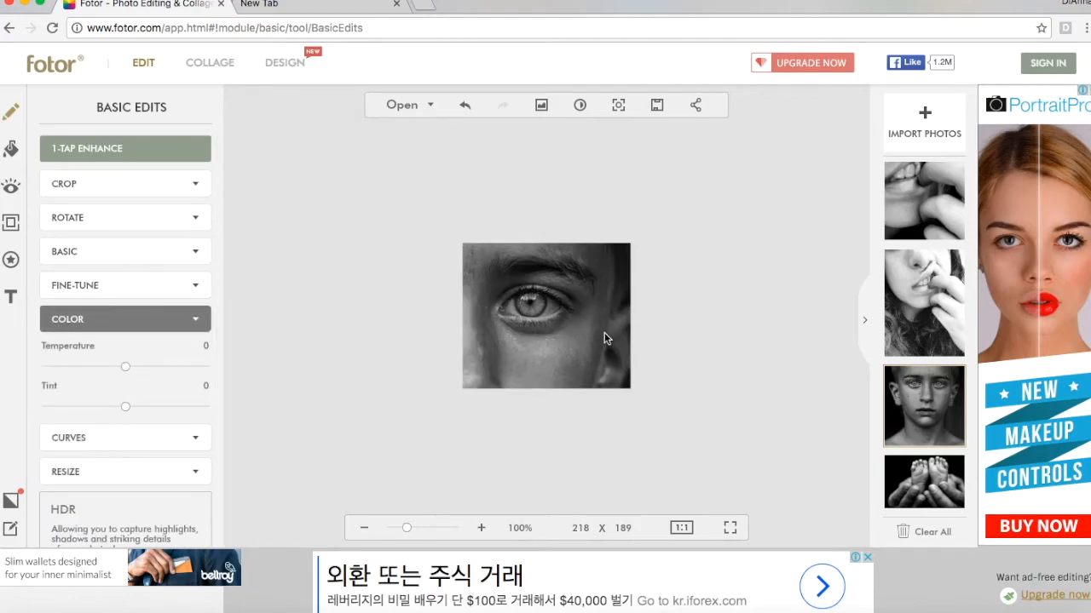
# - Open the baby feet photo without saving the portrait, and crop it freeform to 177 × 161 pixels around the fingertips and one heel
pyautogui.click(942, 477)
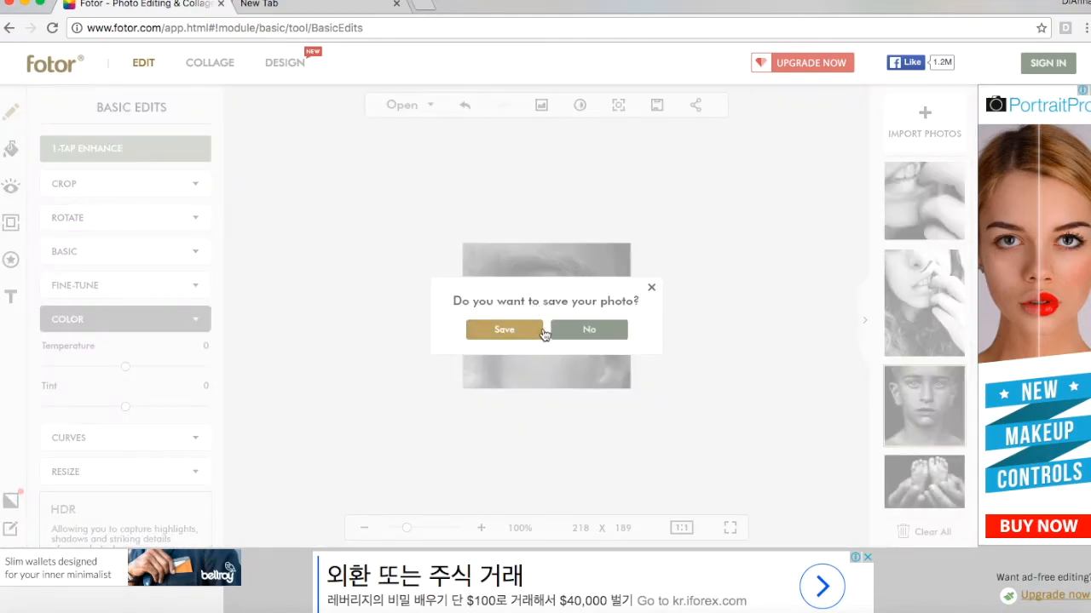
pyautogui.click(566, 329)
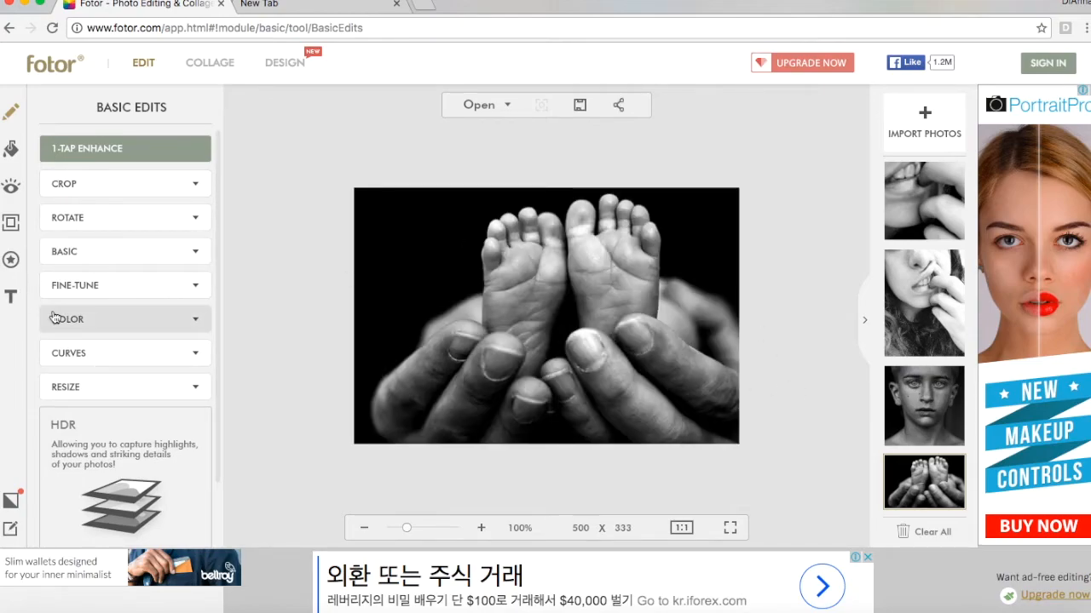
pyautogui.click(136, 182)
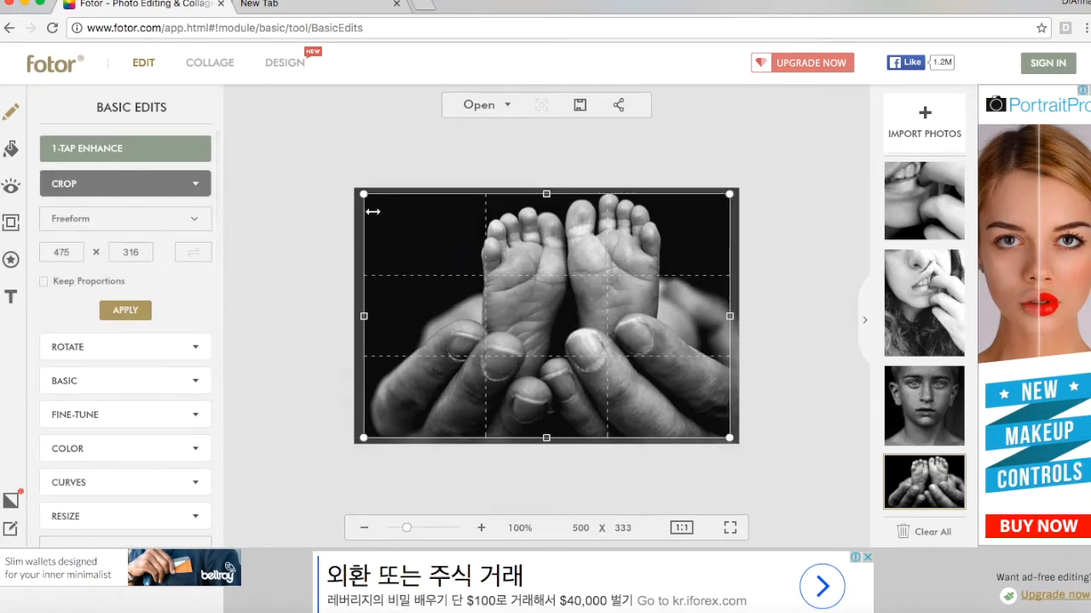
pyautogui.moveTo(363, 196); pyautogui.dragTo(593, 313)
pyautogui.moveTo(640, 353); pyautogui.dragTo(461, 300)
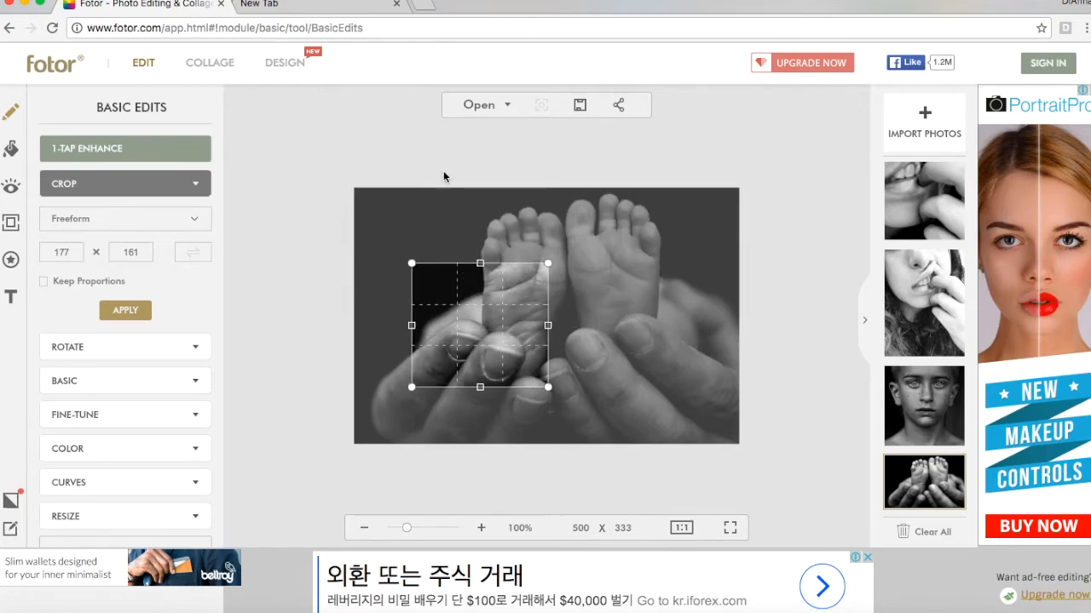
pyautogui.click(139, 313)
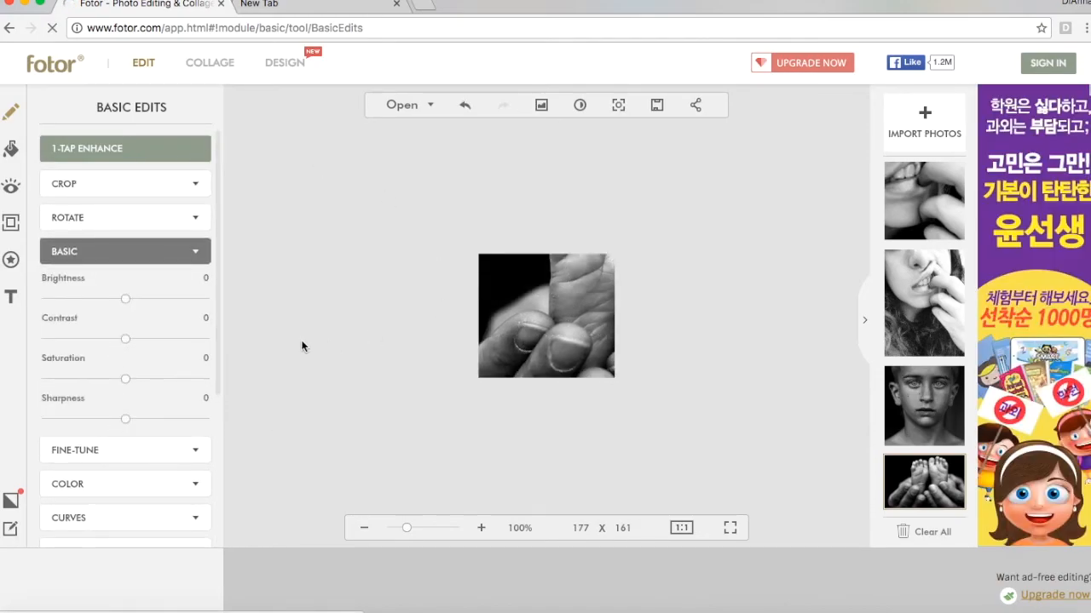
# - Switch to the saved mouth close-up and choose to save the cropped feet photo first
pyautogui.click(905, 314)
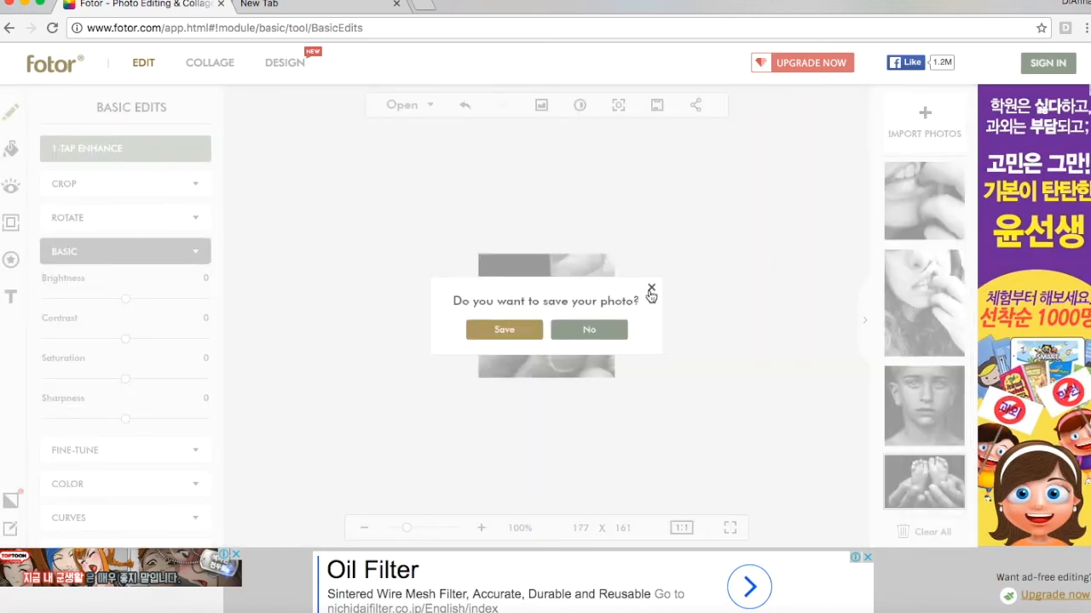
pyautogui.click(651, 289)
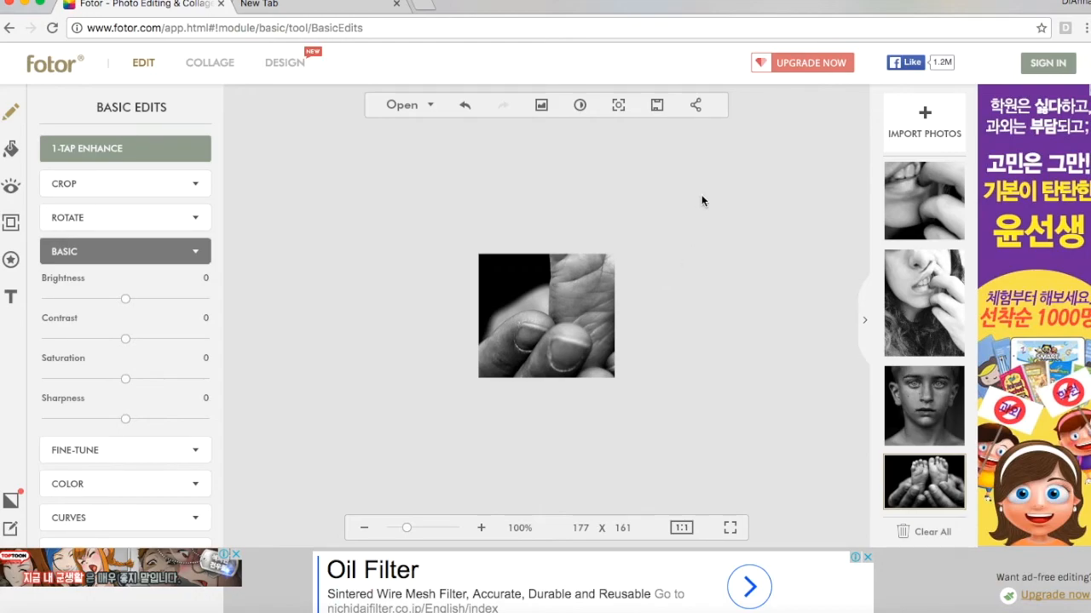
pyautogui.click(928, 201)
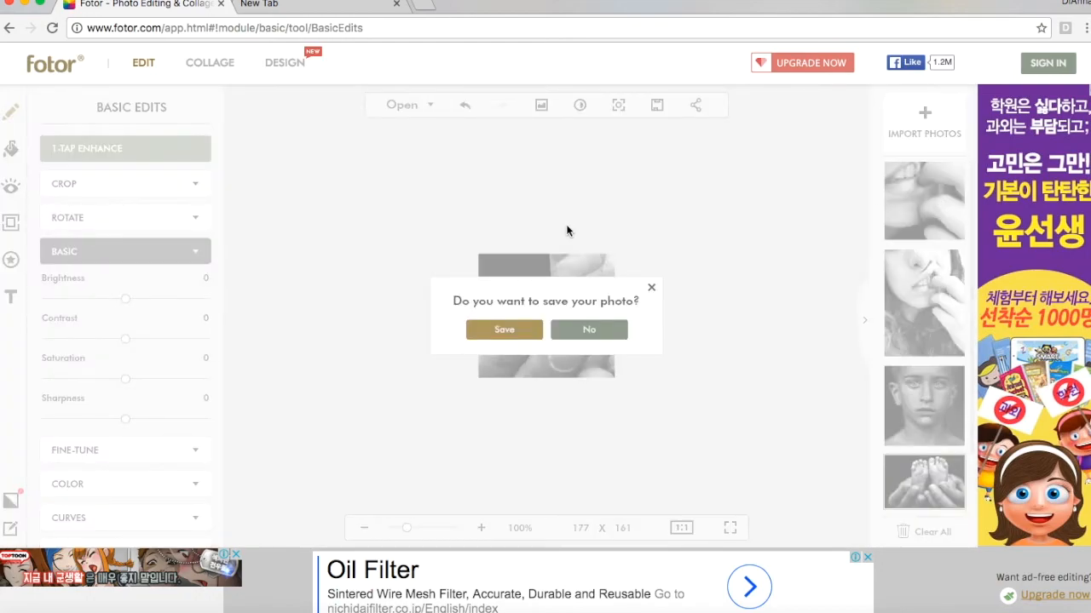
pyautogui.click(520, 331)
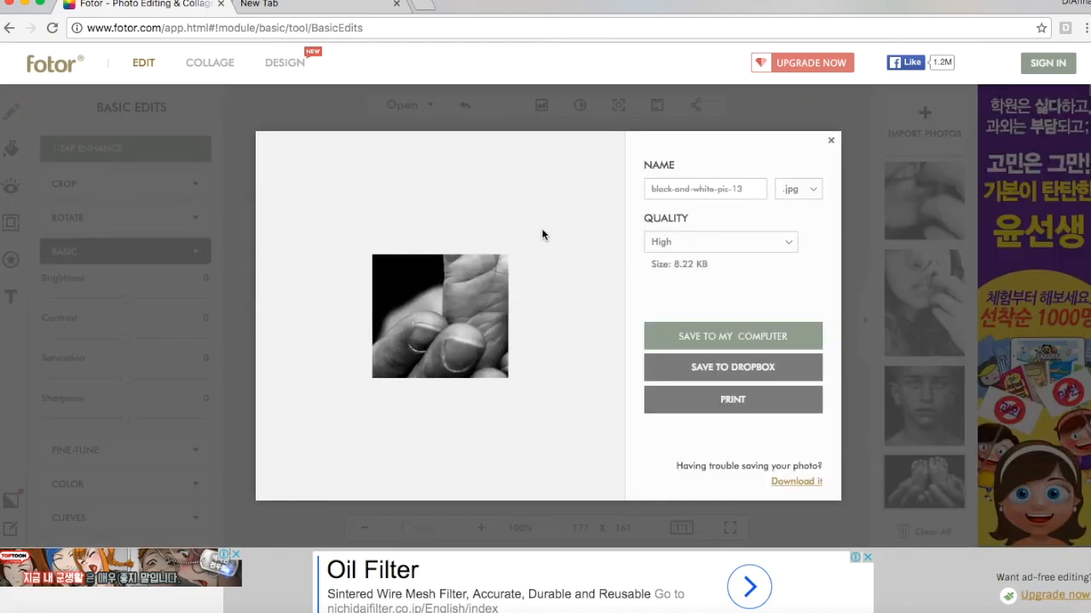